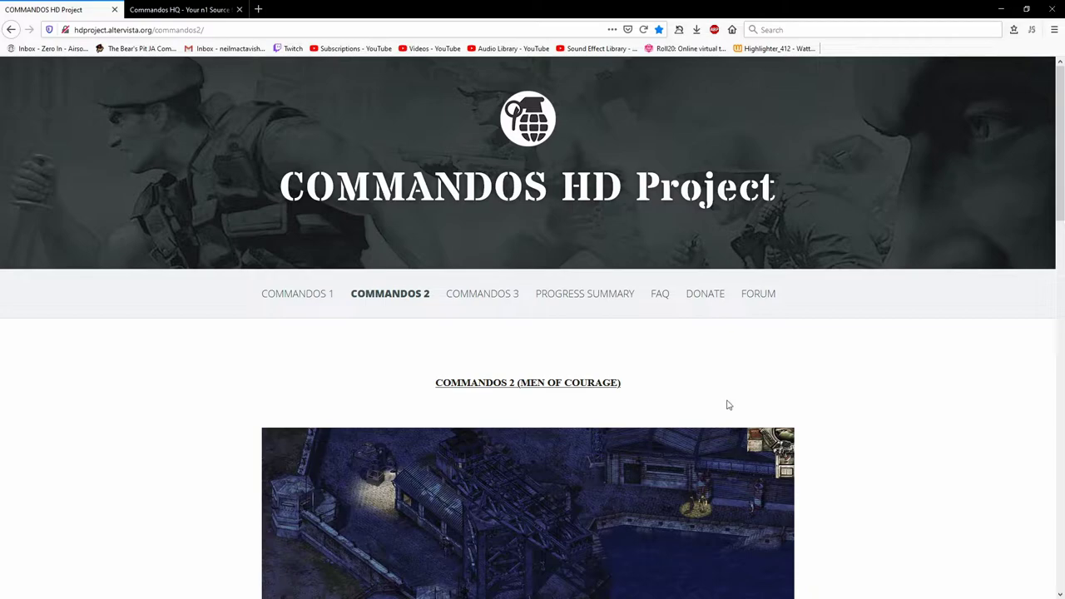
Examine the Commandos 2 HD Project page down to its download section and locate the mod's installer on the desktop
scroll(242, 288, down, 5)
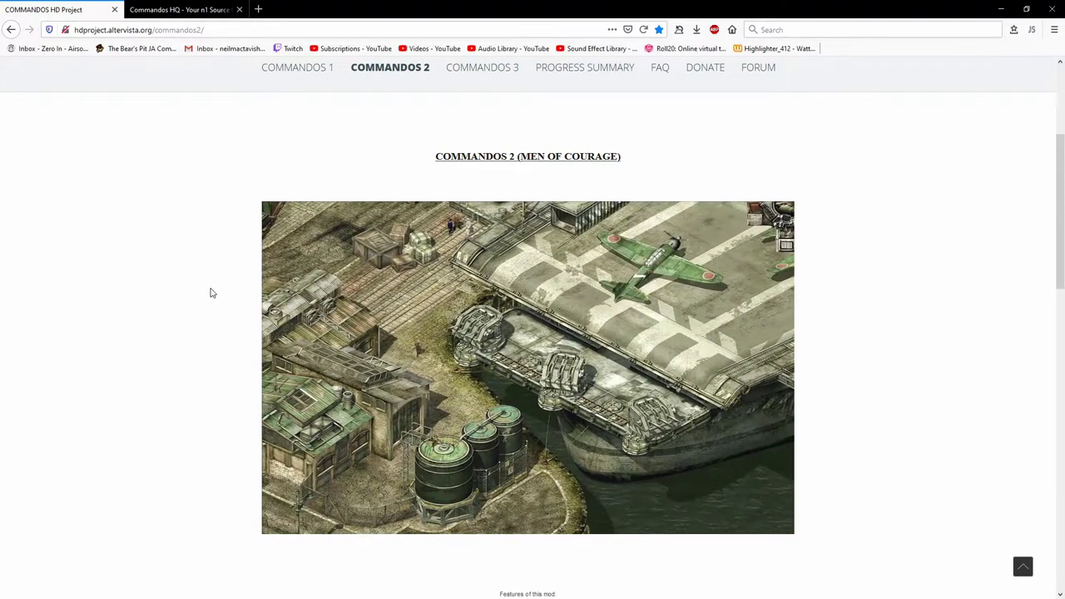
scroll(211, 293, down, 10)
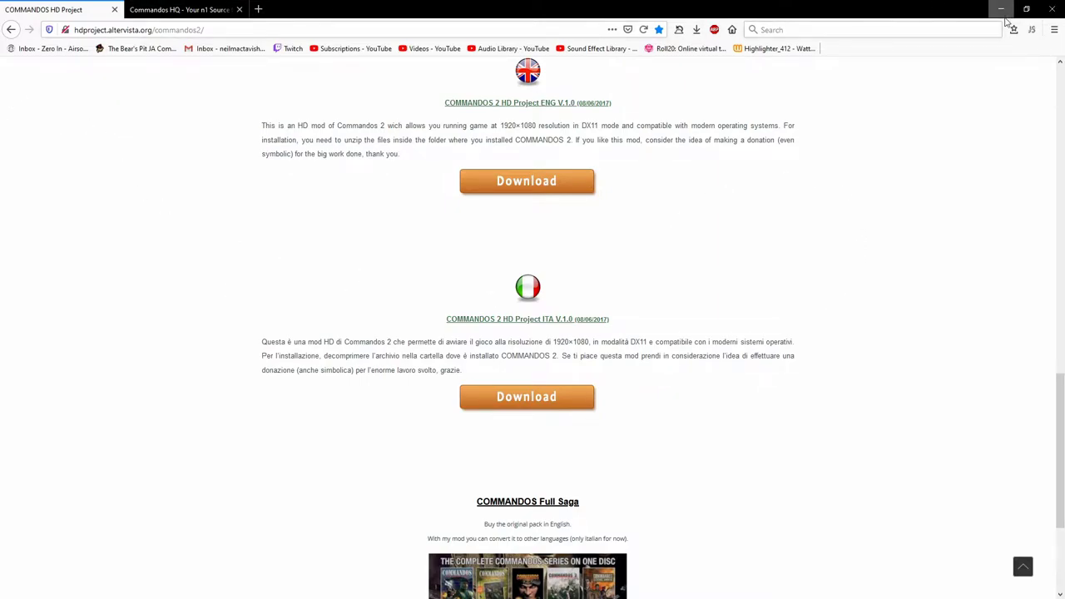
click(1002, 10)
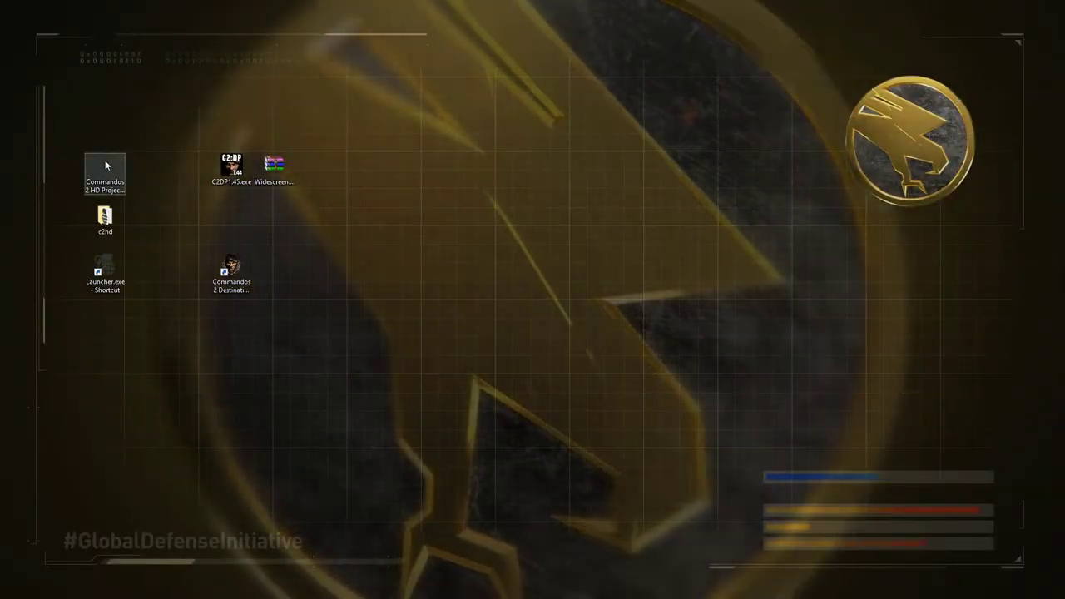
click(105, 165)
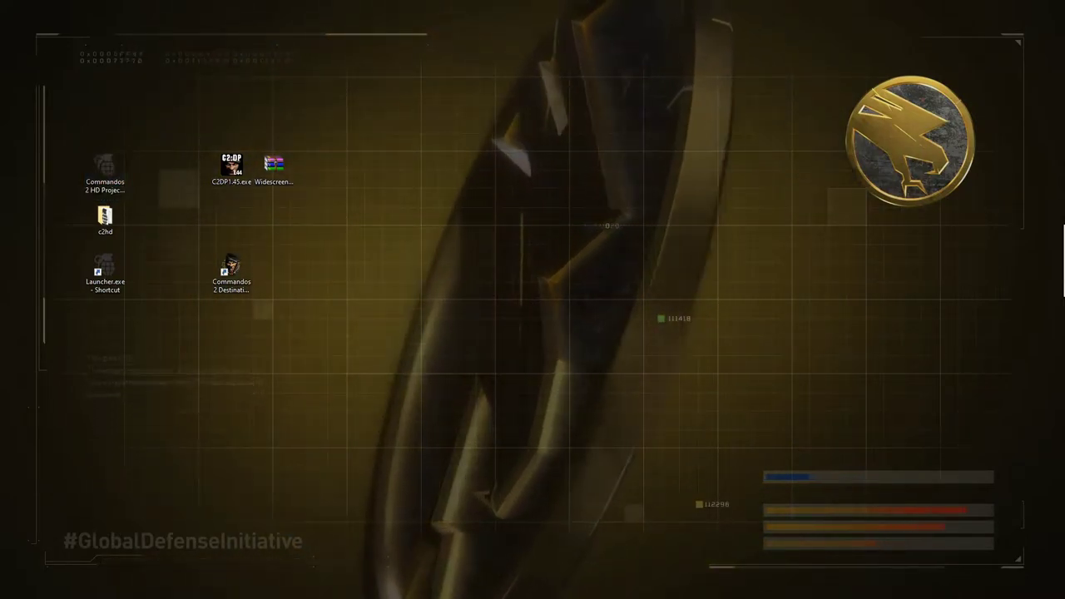
drag(392, 105, 330, 72)
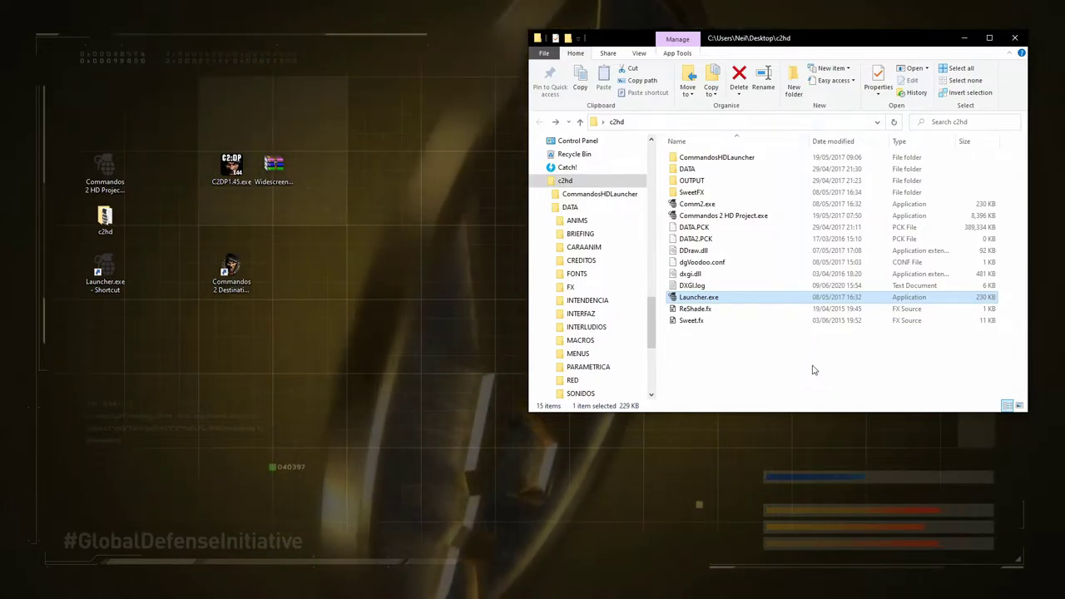
Compare the contents of the c2hd folder with the Steam Commandos 2 Men of Courage game folder
key(alt+Tab)
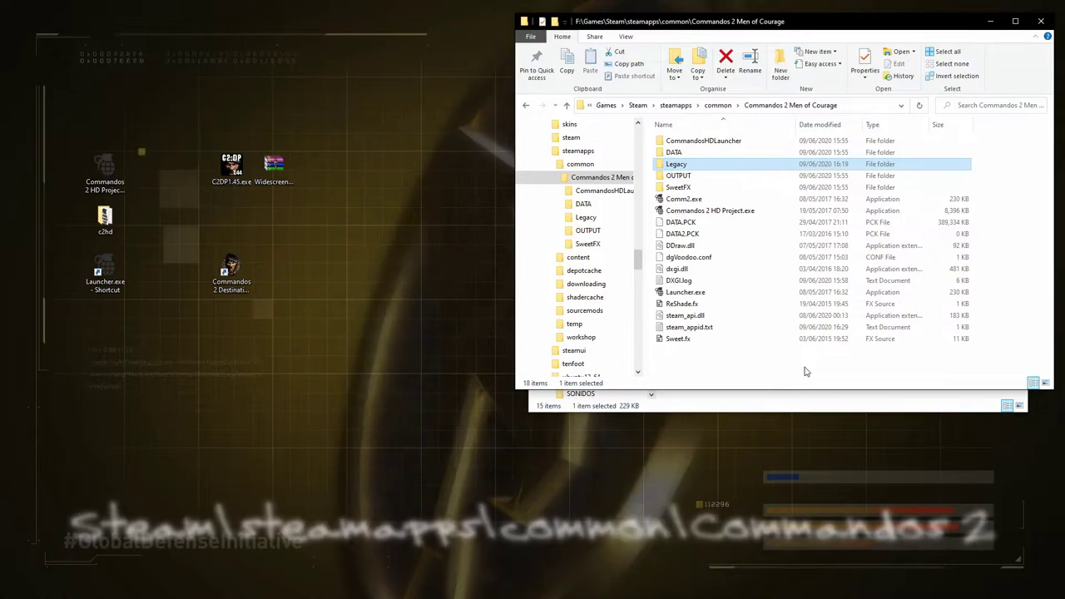
click(847, 400)
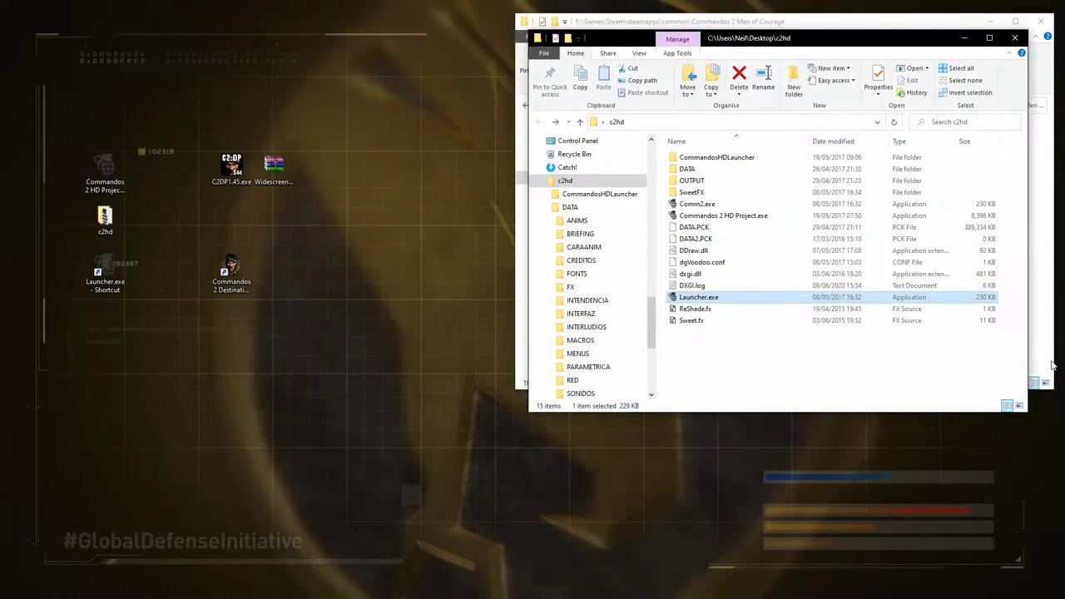
key(alt+Tab)
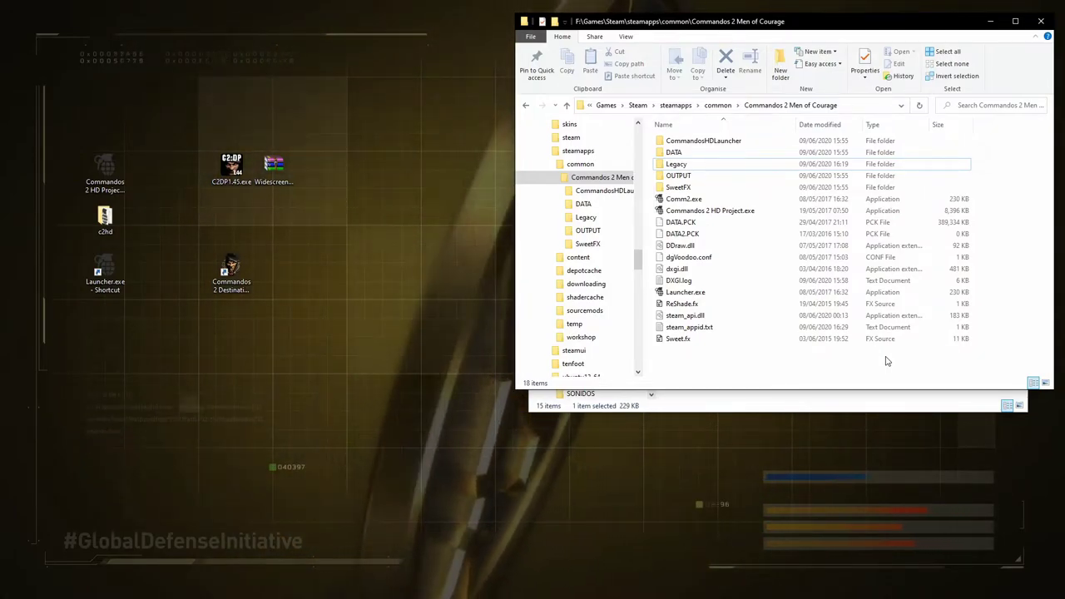
Check the Commandos HD Project launcher's options from its desktop shortcut, close it and select the Legacy game folder
double_click(97, 280)
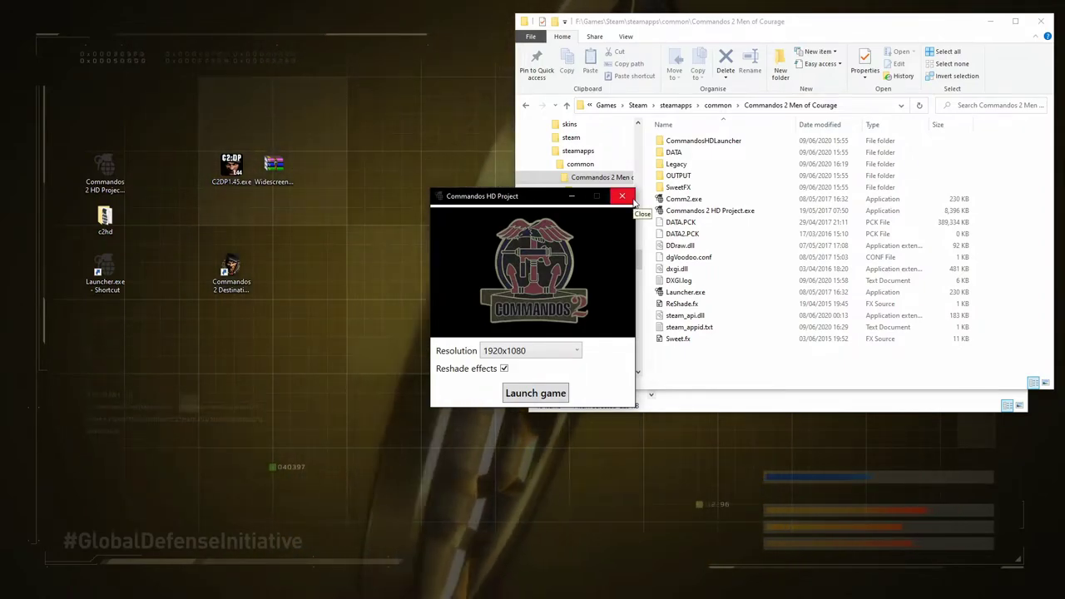
click(631, 199)
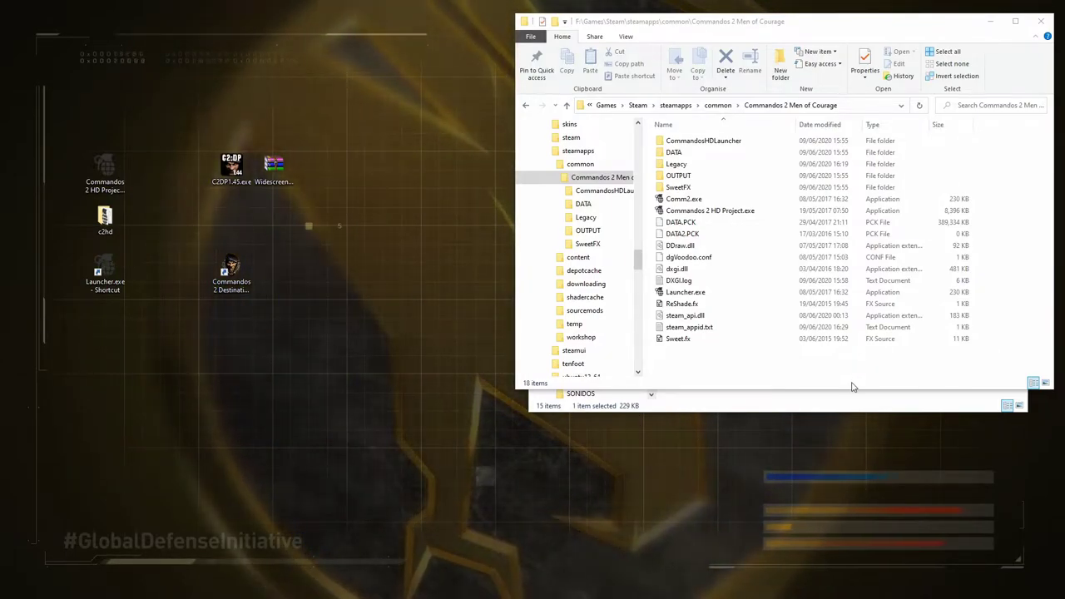
click(696, 164)
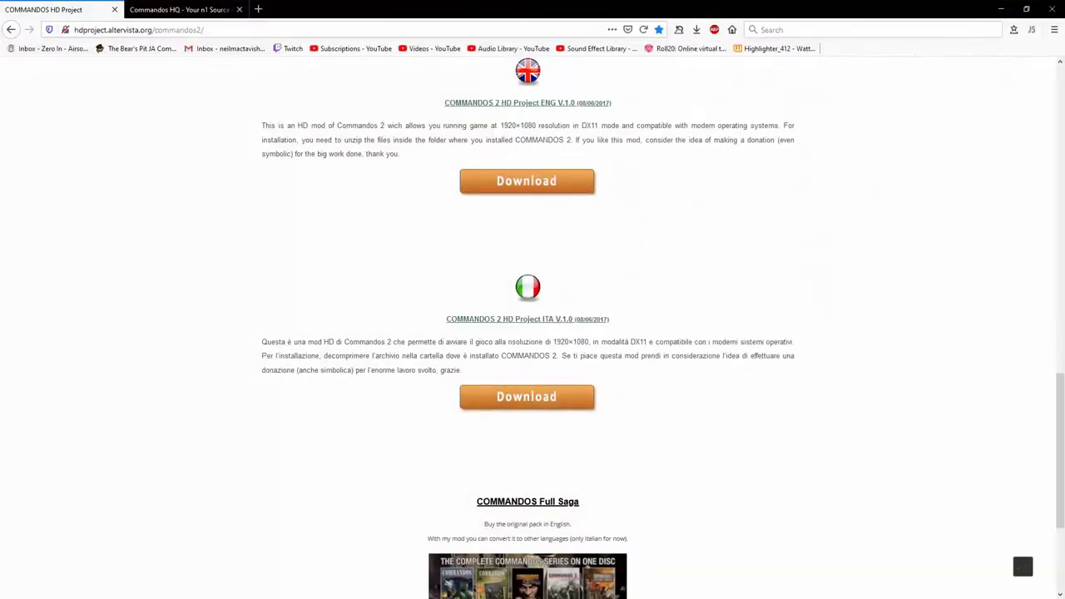
View the Destination Paris downloads page on Commandos HQ and return to the desktop
click(188, 9)
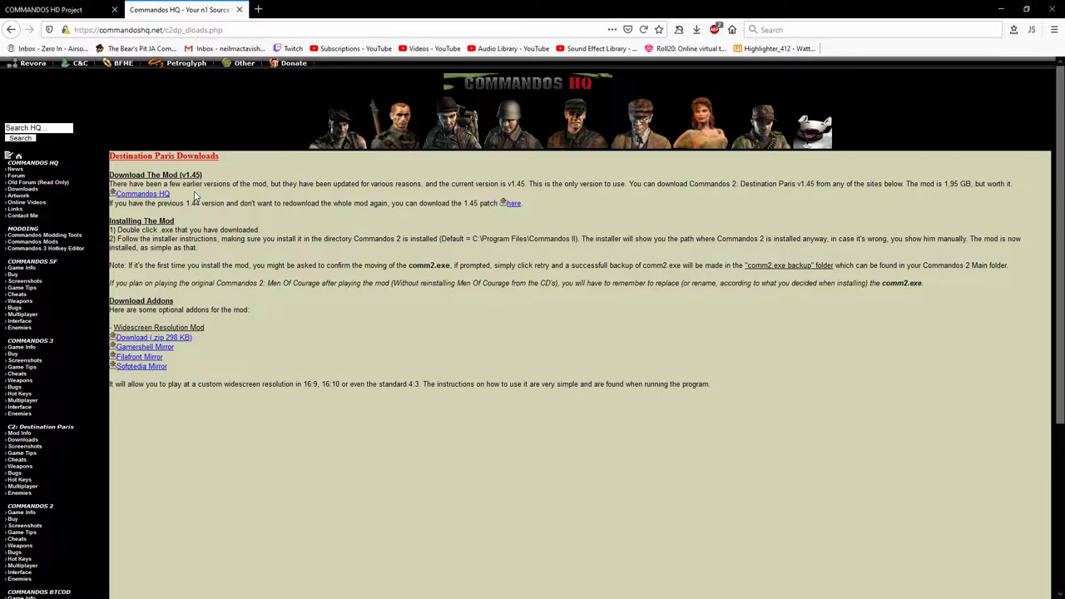
click(1002, 9)
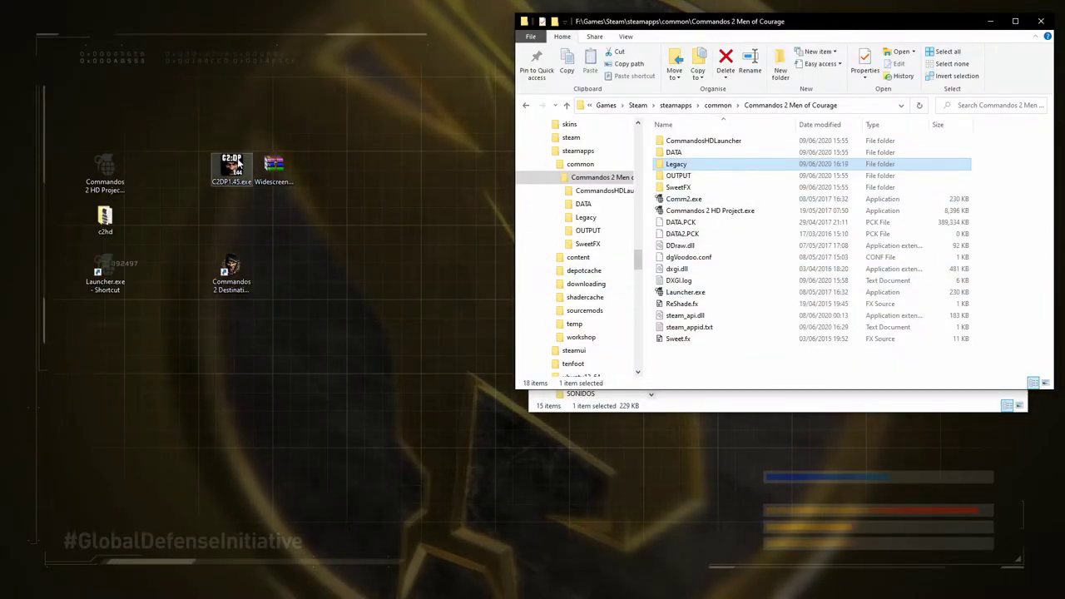
Run the C2DP1.45.exe installer and advance through the component selection to the additional tasks page
click(238, 162)
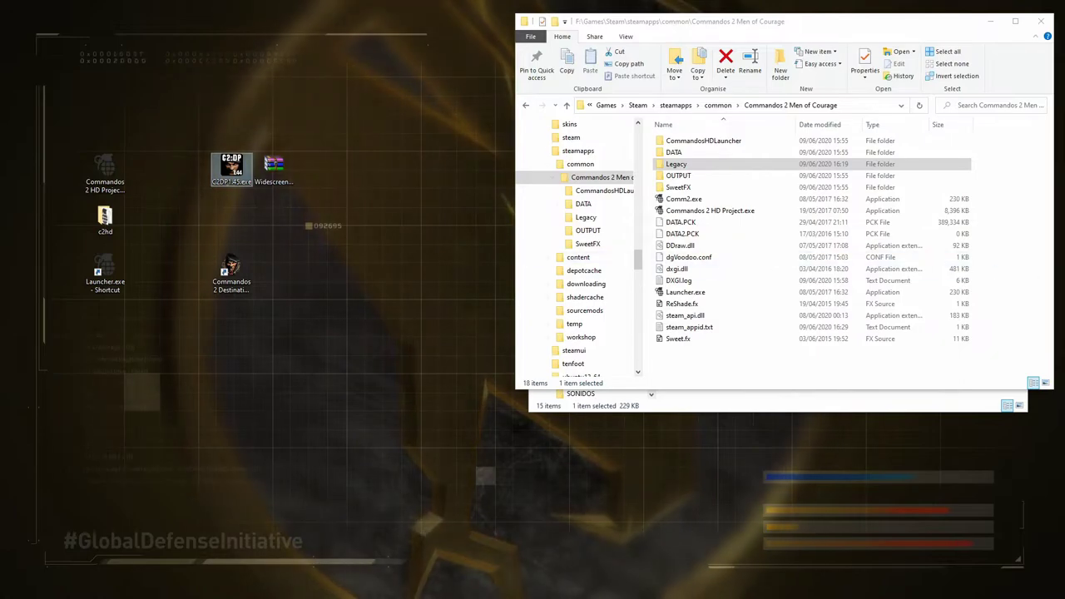
double_click(237, 163)
drag(859, 261, 525, 102)
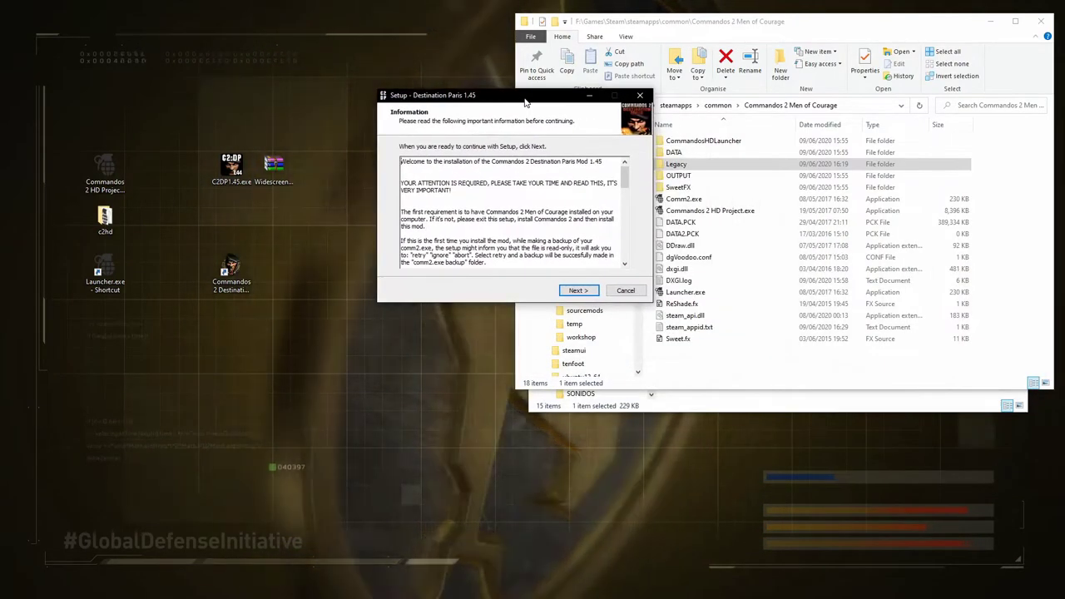
click(581, 291)
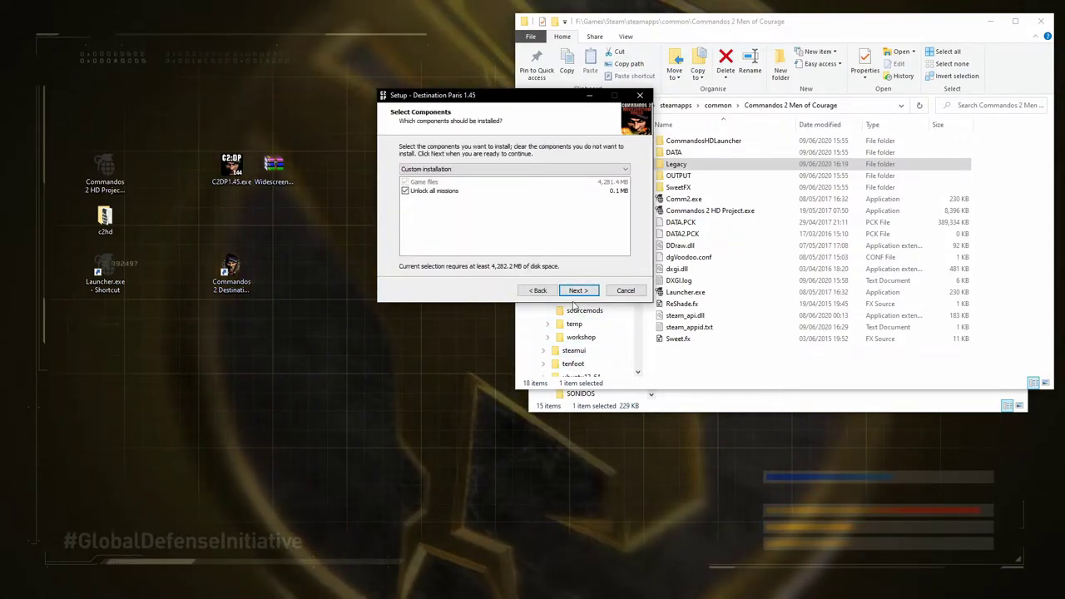
click(578, 292)
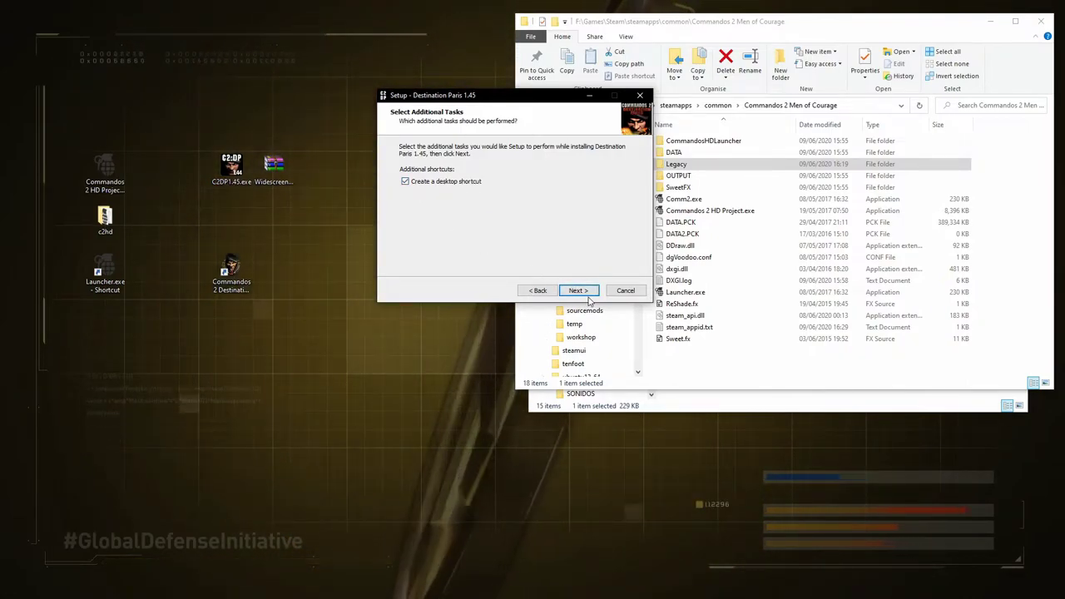
Inspect the files of the Legacy folder inside the Steam Commandos 2 Men of Courage folder
click(771, 357)
click(697, 164)
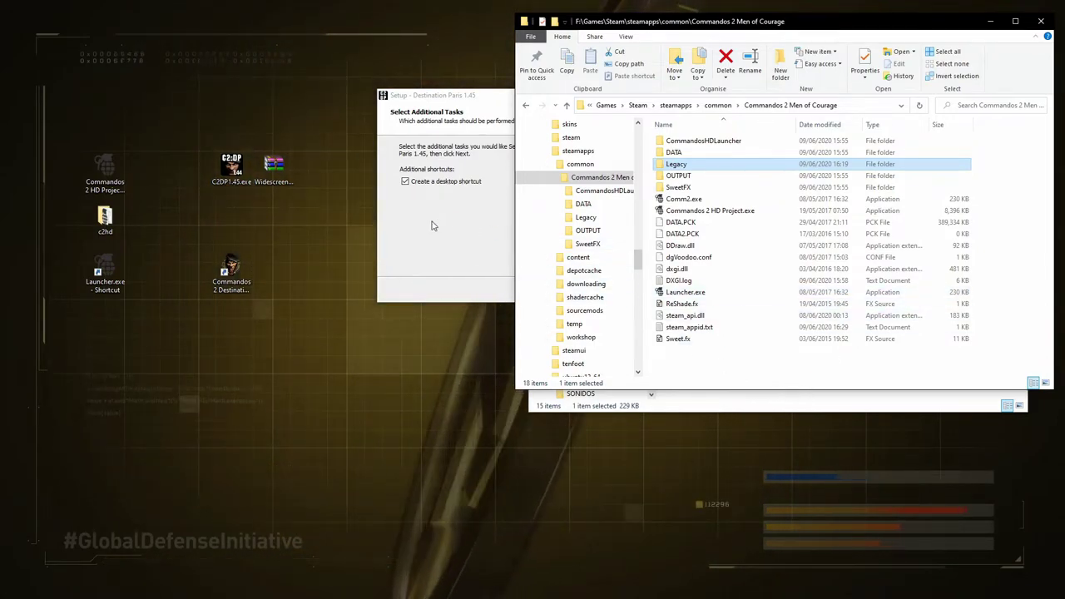
click(586, 217)
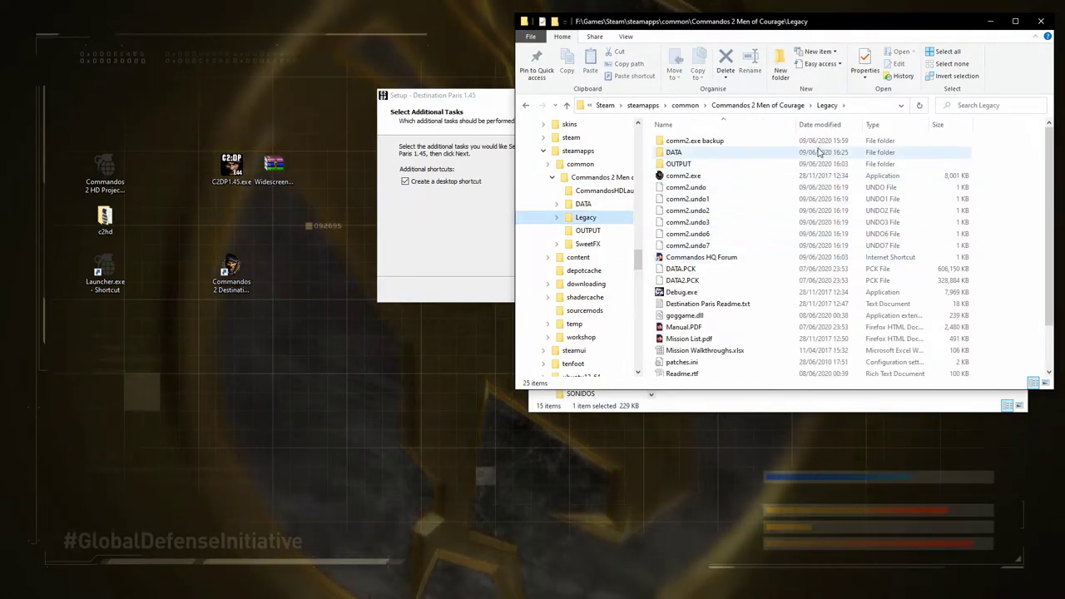
scroll(1023, 265, down, 2)
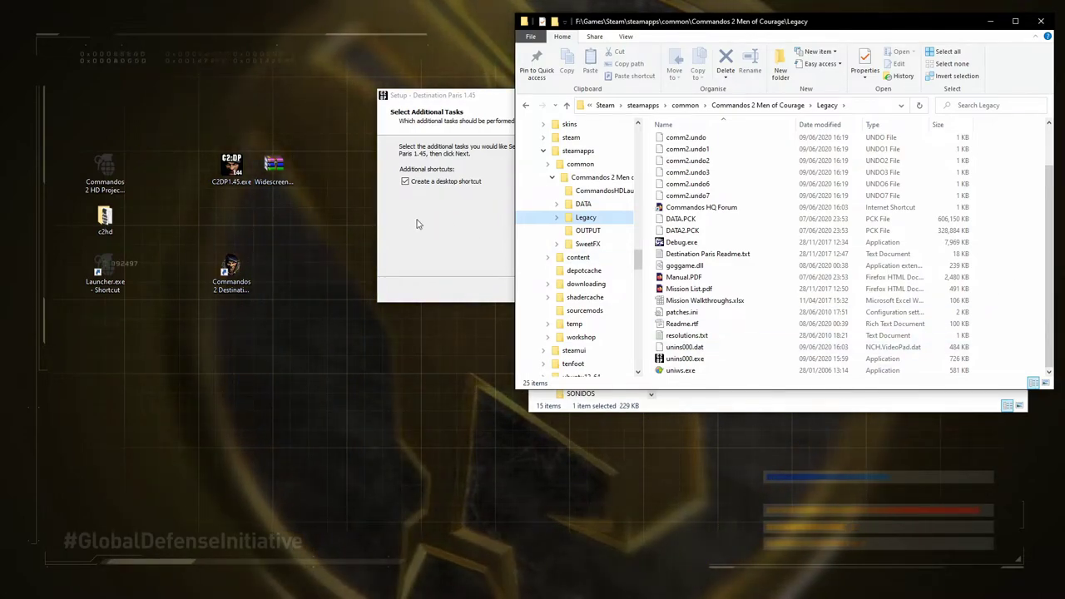
Open the Widescreen_Resolution_Mod.zip archive, select uniws.exe, resolutions.txt and patches.ini, and minimise the archive window
click(268, 165)
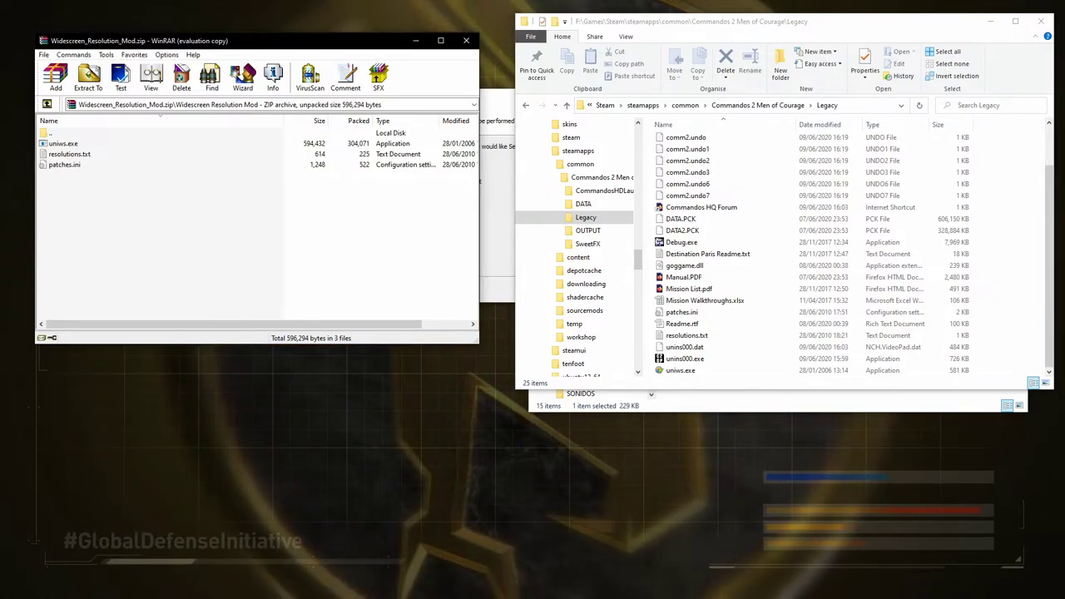
drag(208, 200, 200, 129)
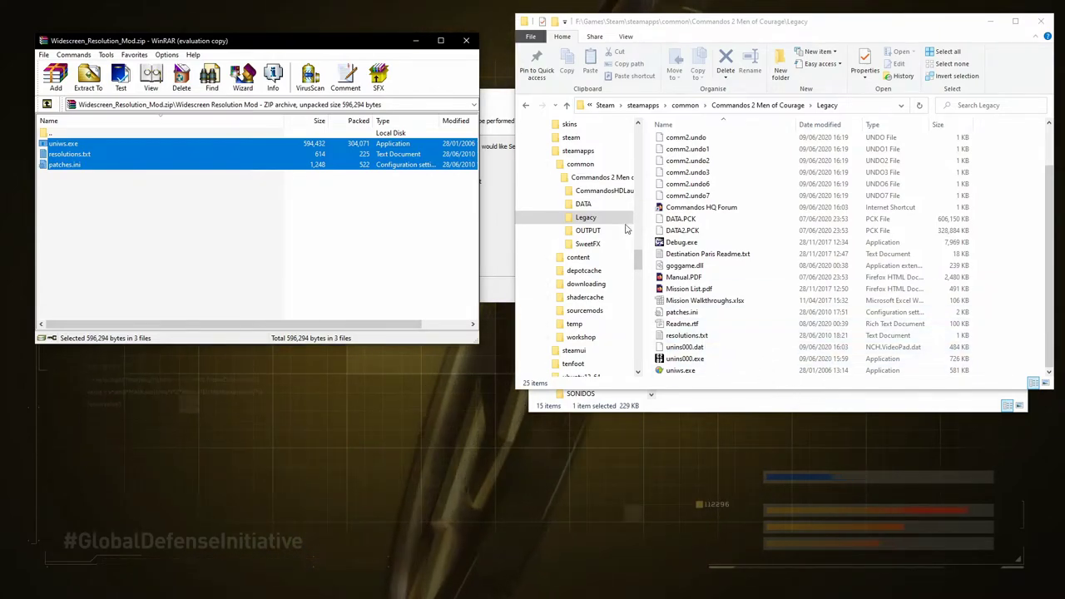
click(416, 43)
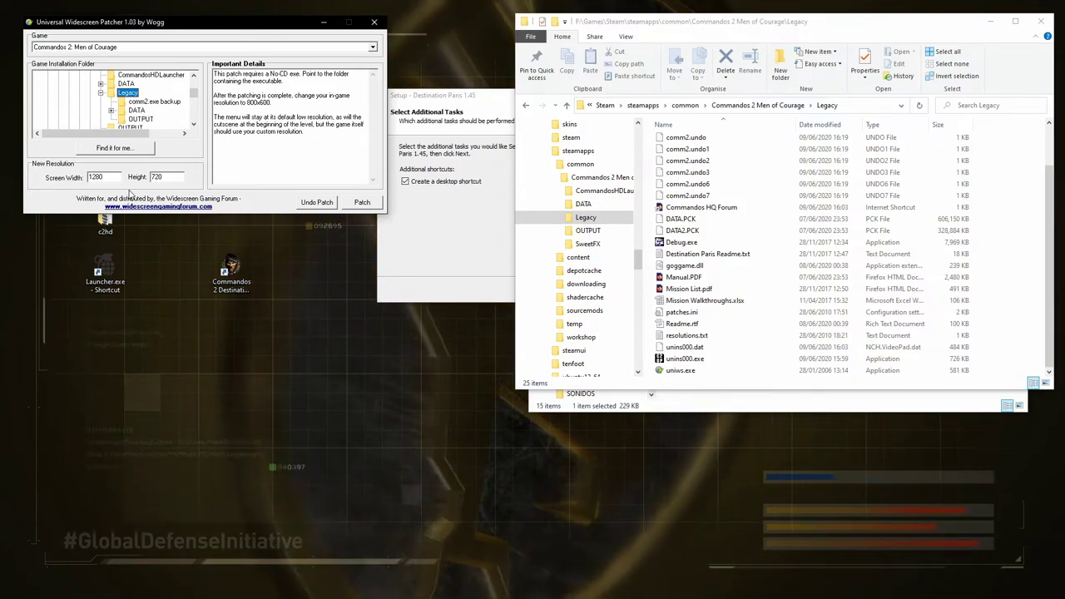
Minimise the Universal Widescreen Patcher and exit the Destination Paris 1.45 setup without installing
click(323, 23)
click(442, 96)
click(625, 290)
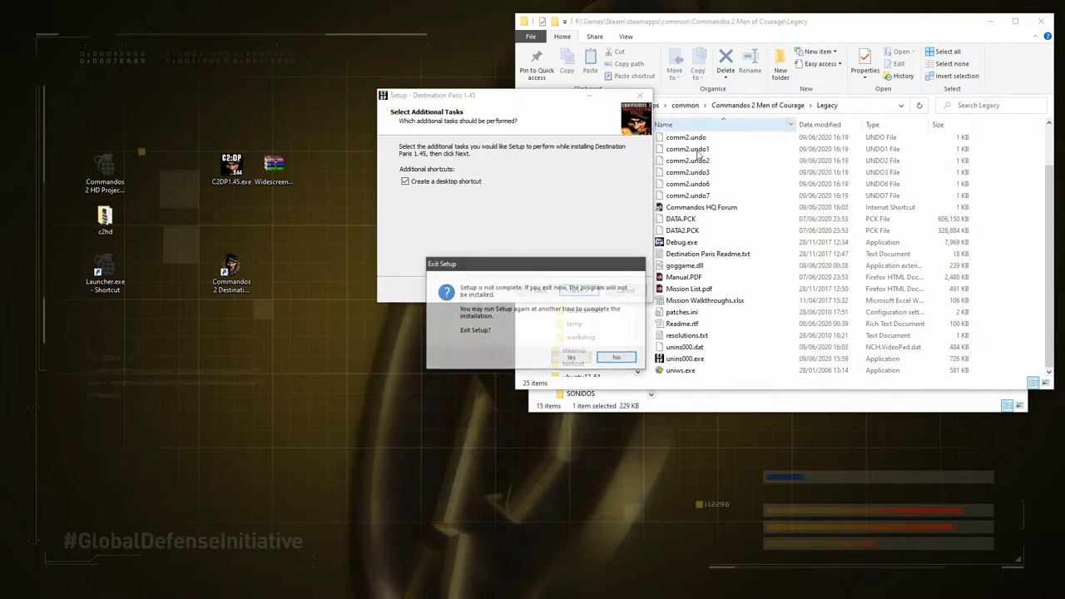
click(571, 358)
Clear the folder windows from the desktop and group the Launcher.exe shortcut beside the Commandos 2 Destination Paris shortcut
click(990, 22)
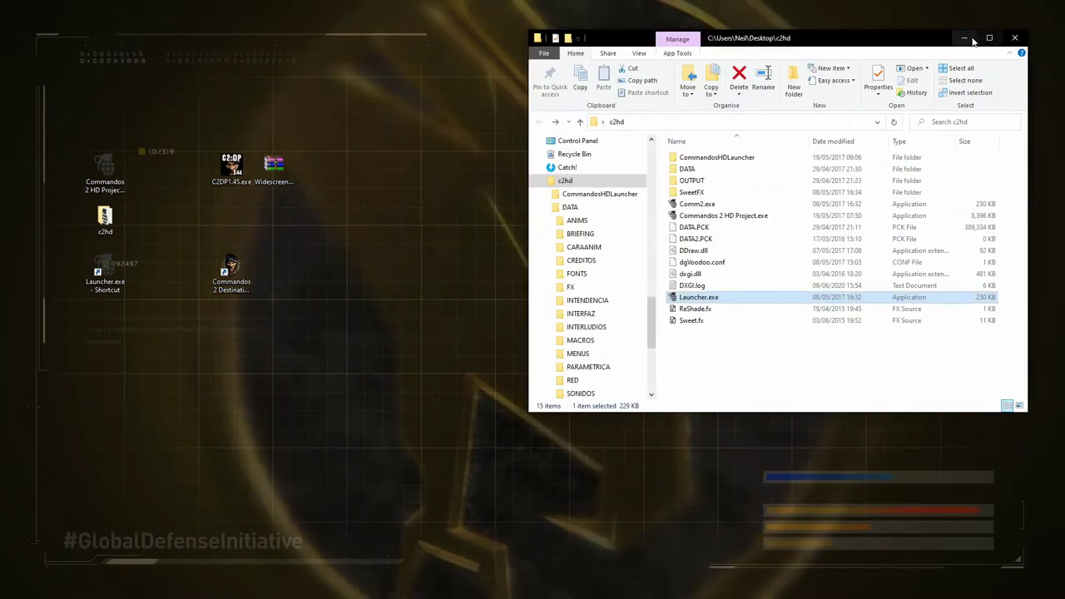
click(965, 38)
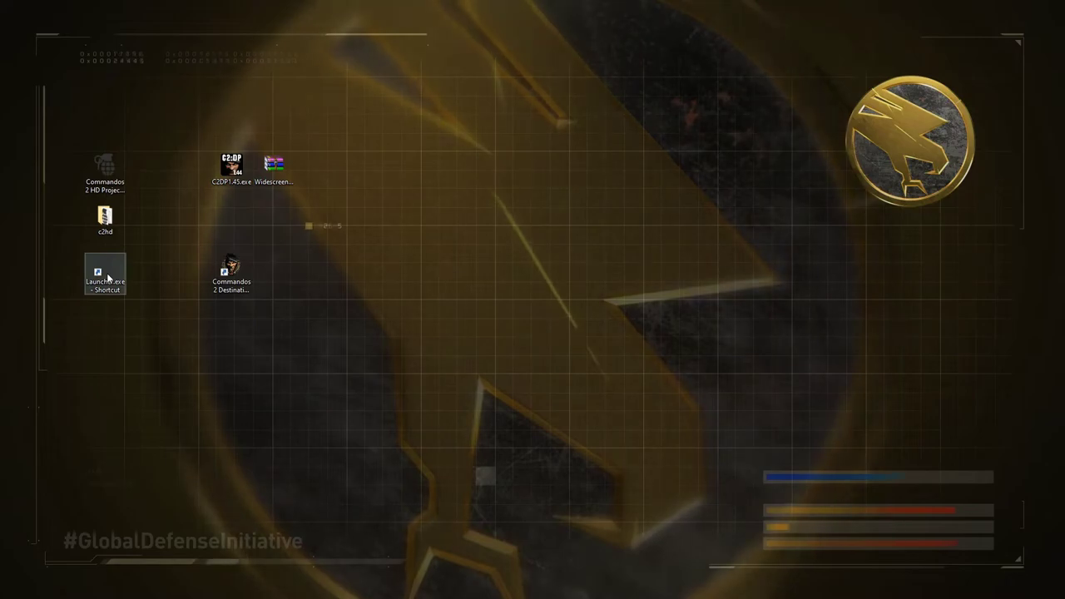
drag(108, 278, 274, 275)
drag(431, 317, 195, 261)
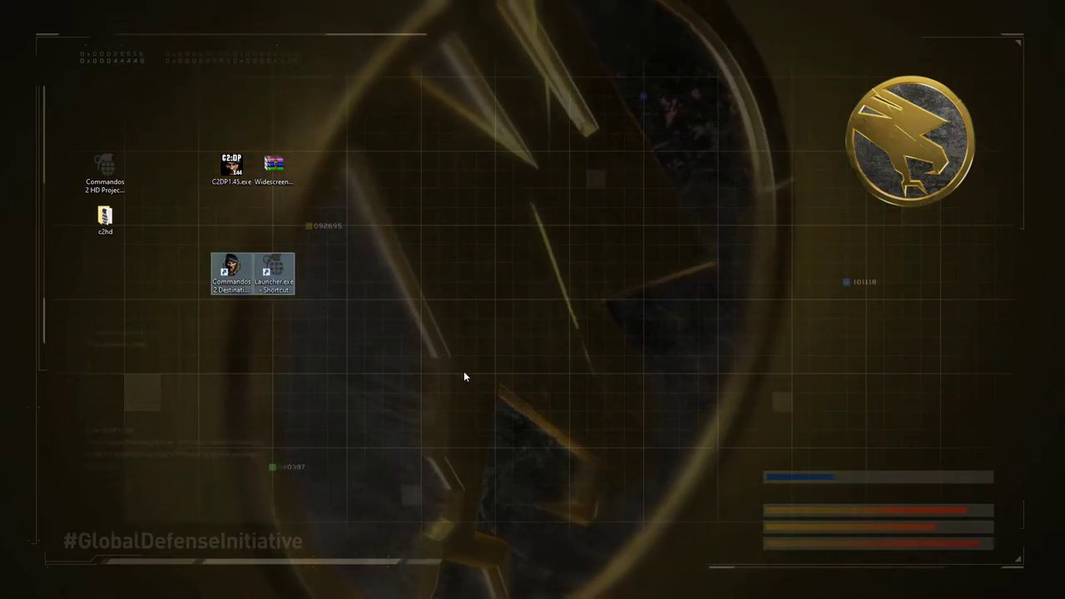